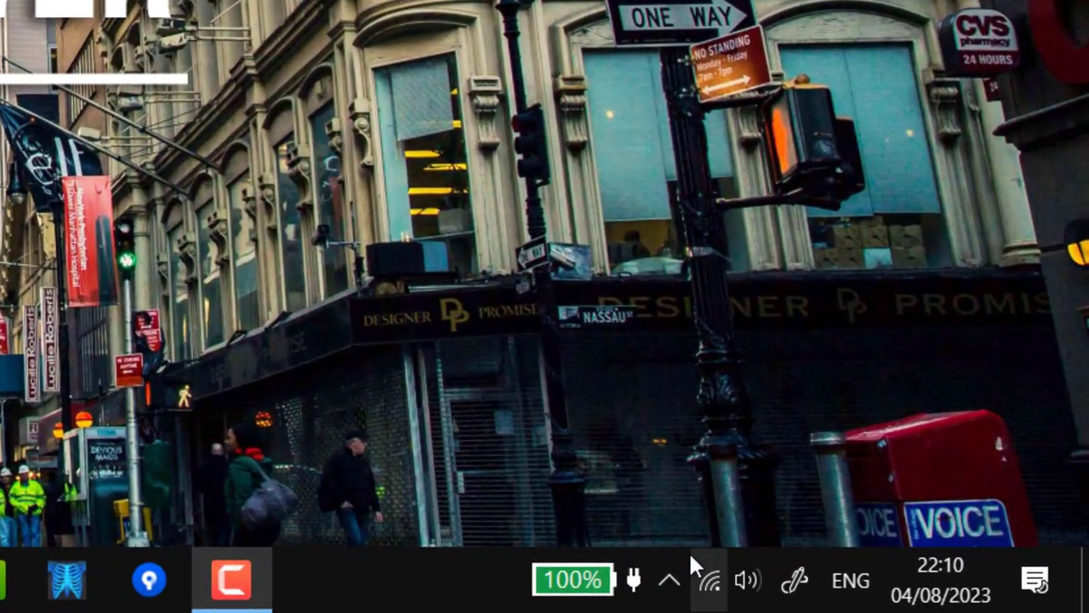
Step: Exit Steam from its system-tray icon menu and return focus to the desktop
{"action": "left_click", "coordinate": [669, 580]}
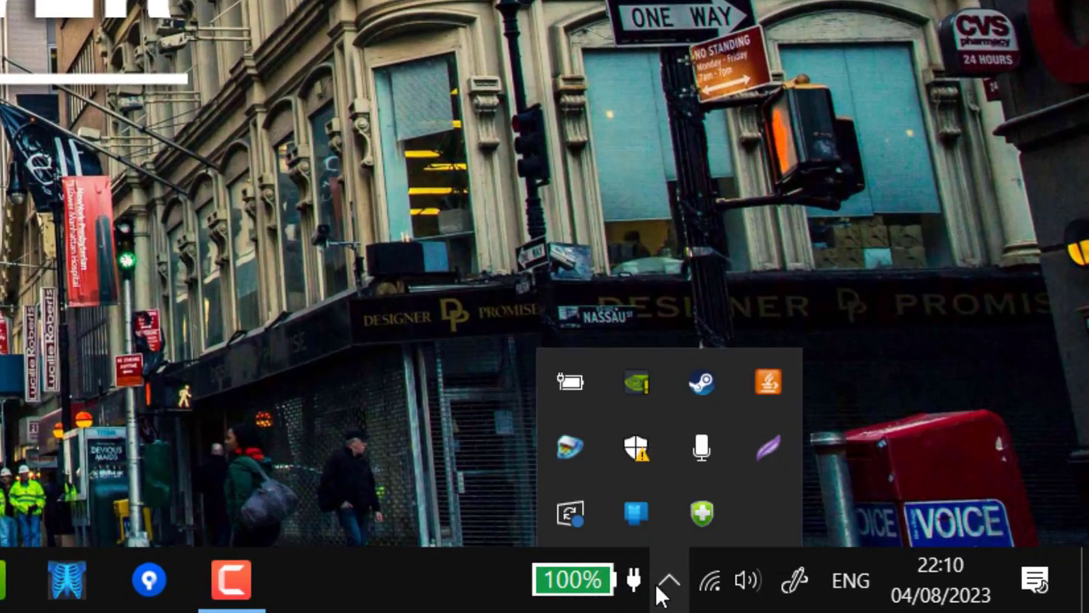
{"action": "right_click", "coordinate": [694, 397]}
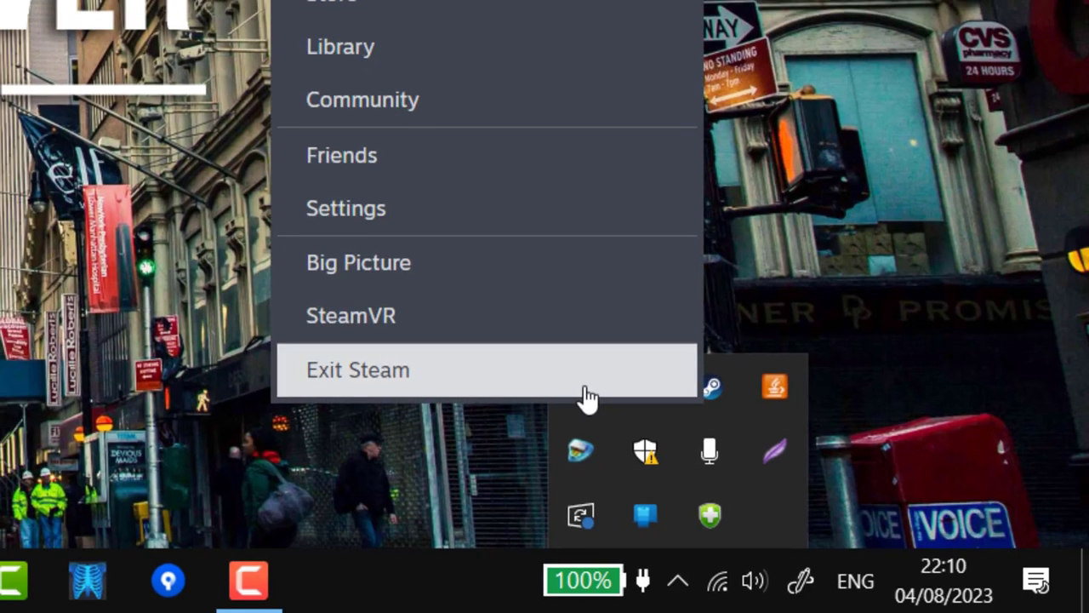
{"action": "left_click", "coordinate": [575, 383]}
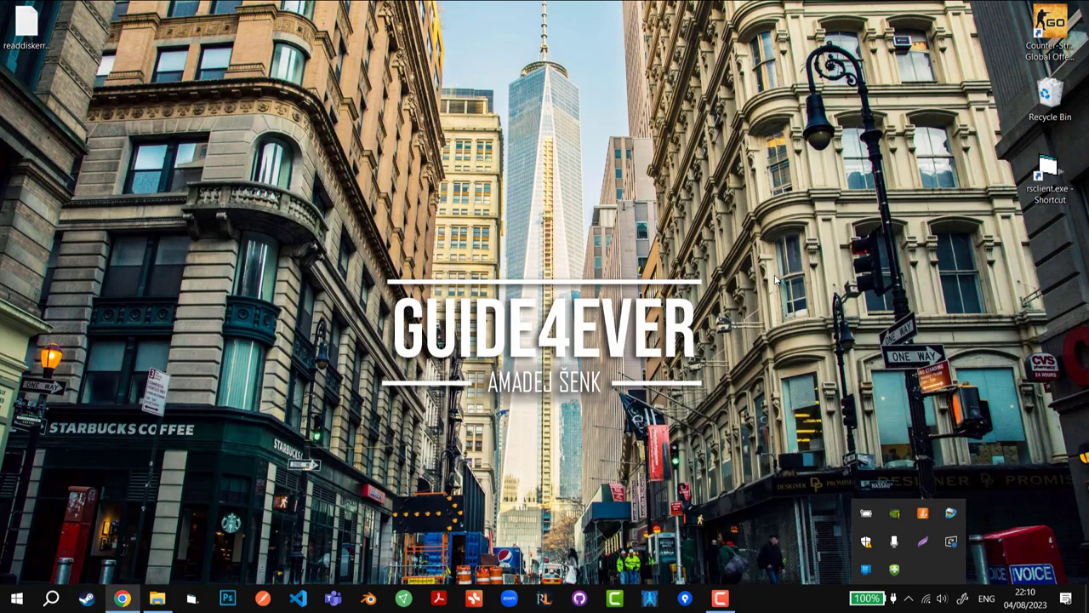
{"action": "left_click", "coordinate": [536, 278]}
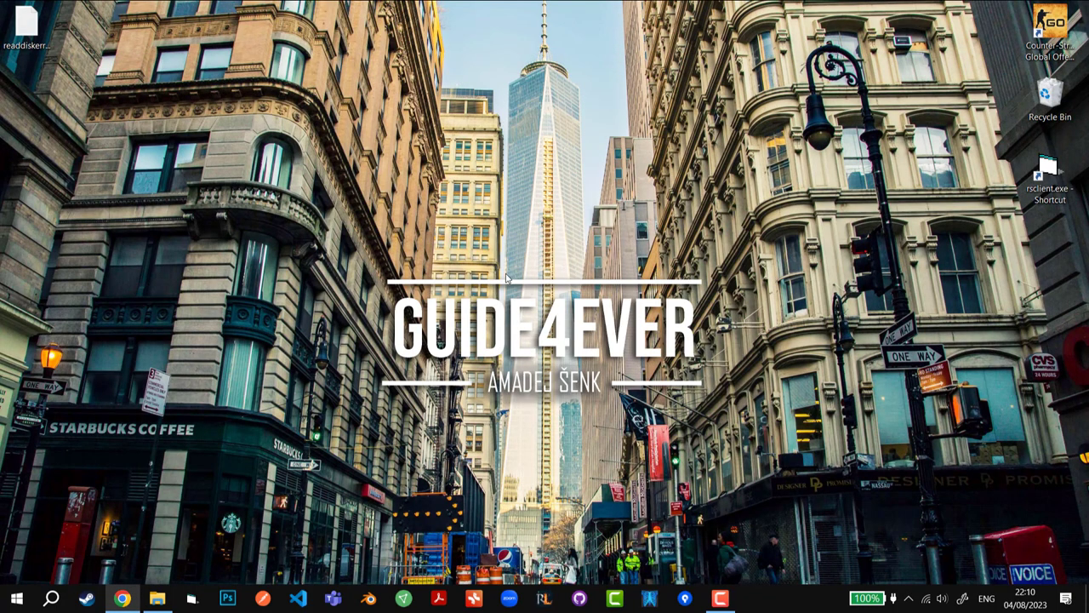
{"action": "left_click", "coordinate": [283, 343]}
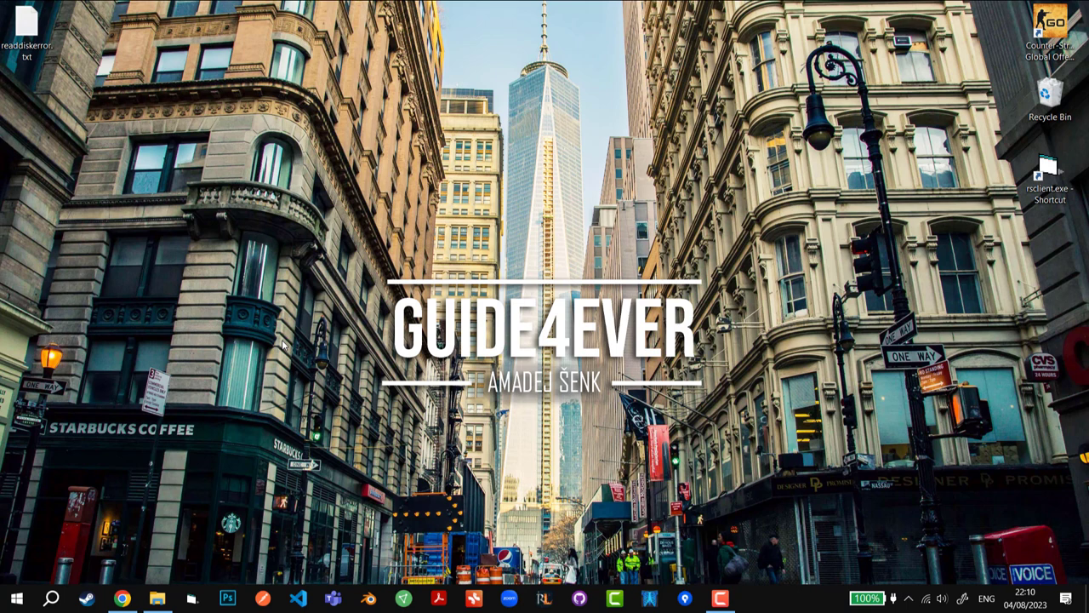
Step: Run %ProgramFiles(x86)% from the Run box to open the Program Files (x86) folder
{"action": "key", "text": "super"}
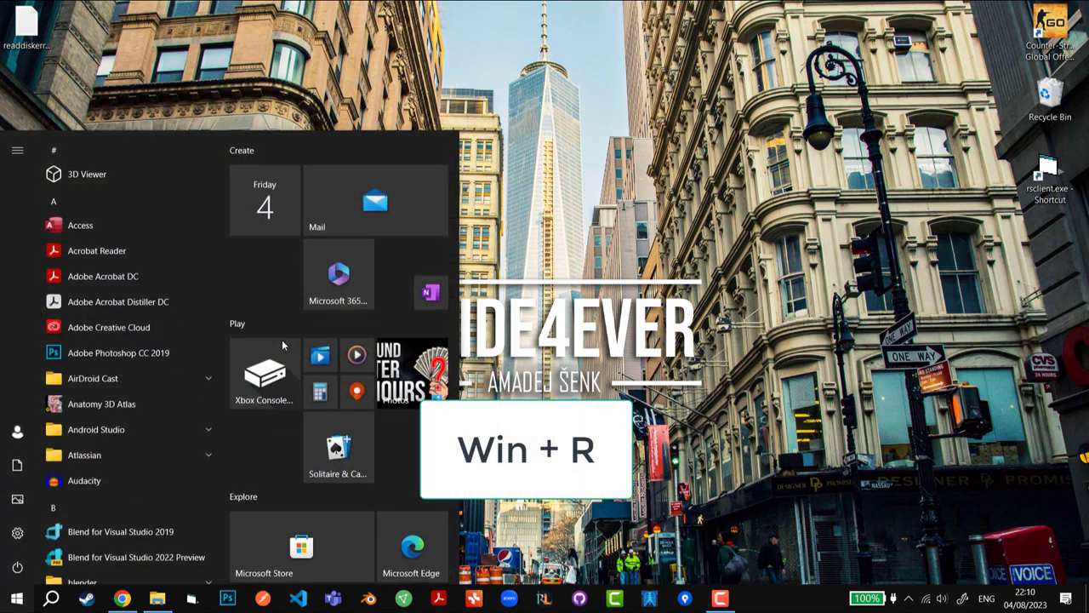
{"action": "key", "text": "super+r"}
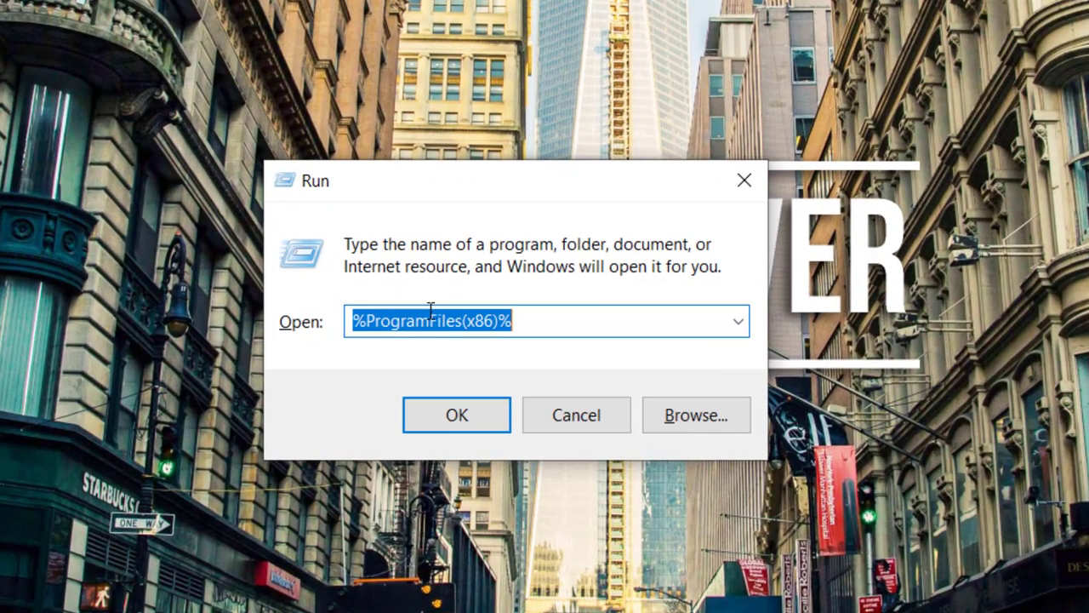
{"action": "left_click", "coordinate": [88, 505]}
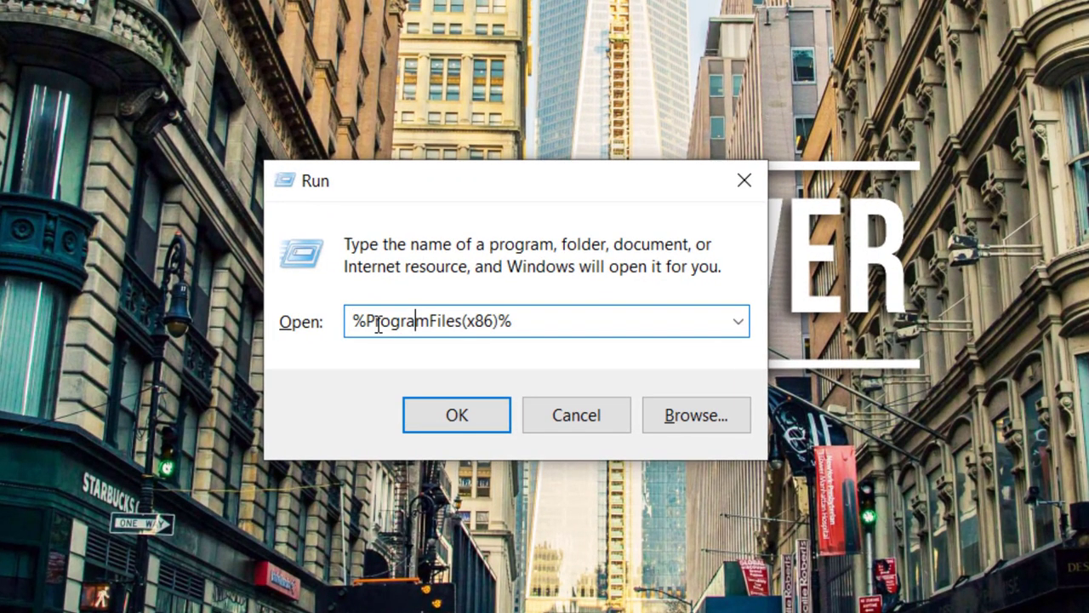
{"action": "left_click_drag", "start_coordinate": [355, 318], "coordinate": [520, 323]}
{"action": "left_click", "coordinate": [352, 318]}
{"action": "left_click_drag", "start_coordinate": [365, 319], "coordinate": [502, 321]}
{"action": "left_click", "coordinate": [467, 320]}
{"action": "left_click", "coordinate": [502, 321]}
{"action": "left_click", "coordinate": [457, 415]}
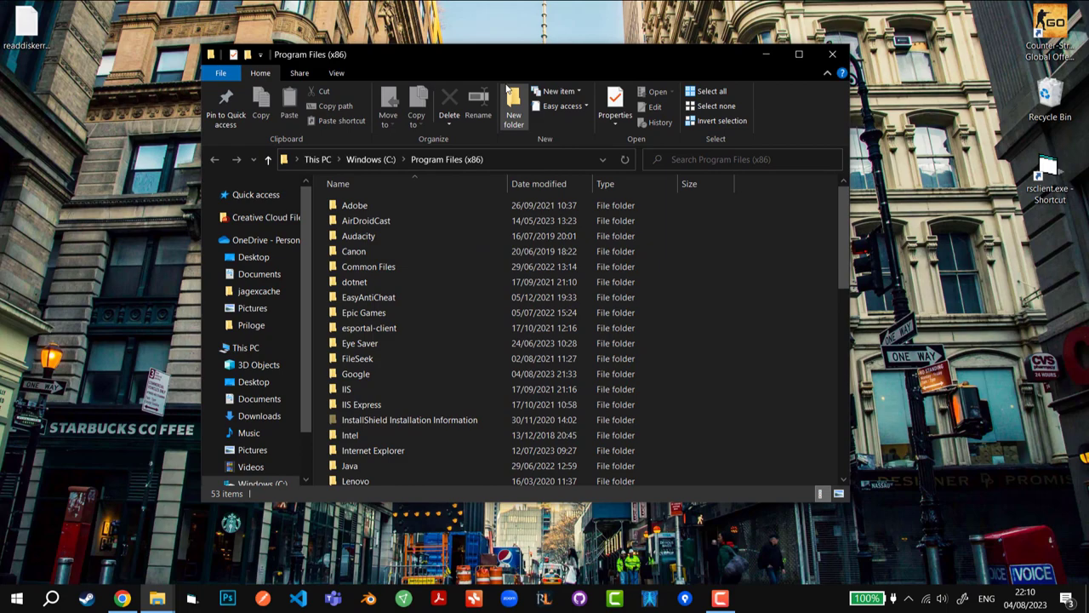
Step: Navigate into the Steam folder and then its steamapps subfolder
{"action": "scroll", "coordinate": [489, 344], "scroll_direction": "down", "scroll_amount": 5}
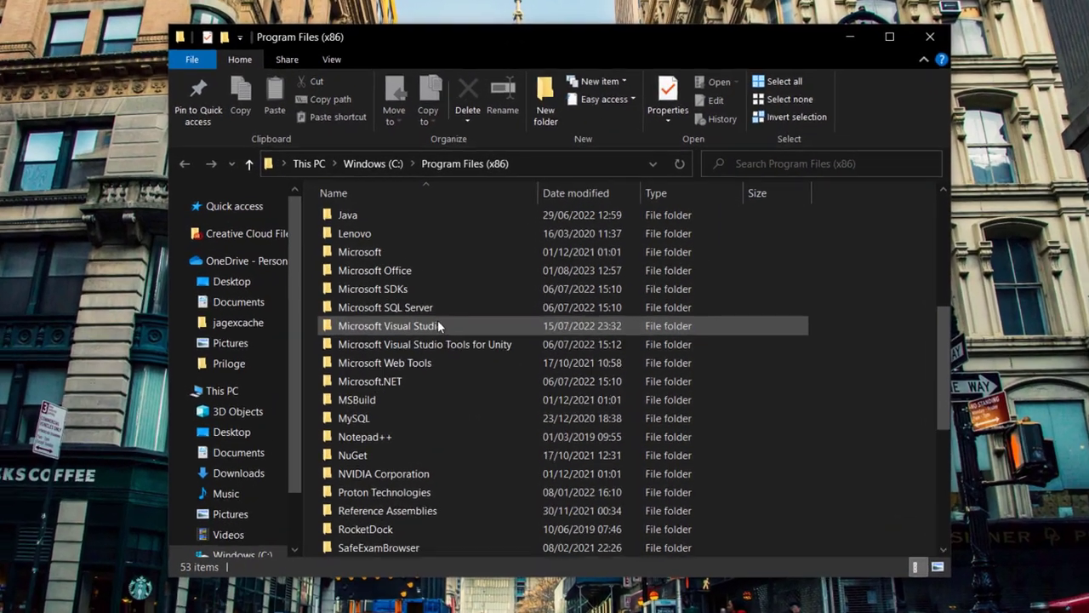
{"action": "scroll", "coordinate": [430, 323], "scroll_direction": "down", "scroll_amount": 5}
{"action": "scroll", "coordinate": [404, 366], "scroll_direction": "down", "scroll_amount": 1}
{"action": "scroll", "coordinate": [399, 443], "scroll_direction": "up", "scroll_amount": 5}
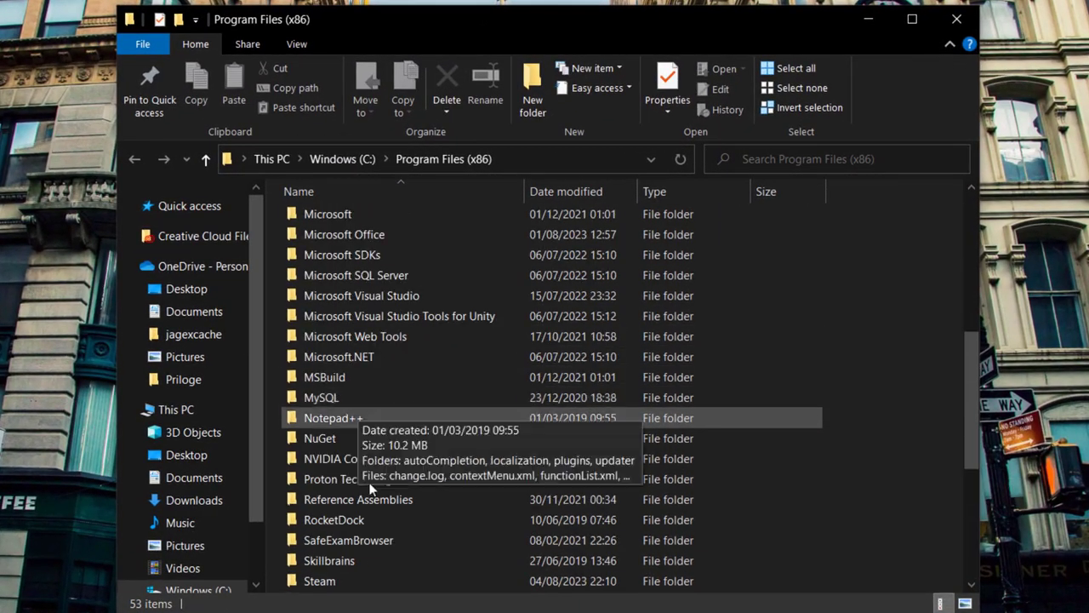
{"action": "scroll", "coordinate": [333, 494], "scroll_direction": "down", "scroll_amount": 1}
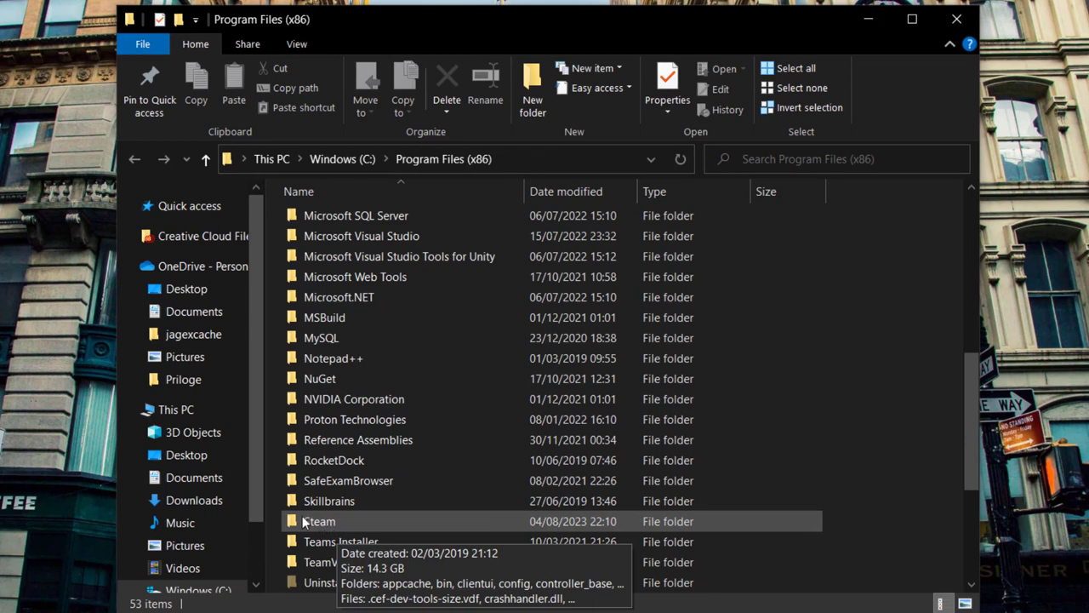
{"action": "double_click", "coordinate": [317, 521]}
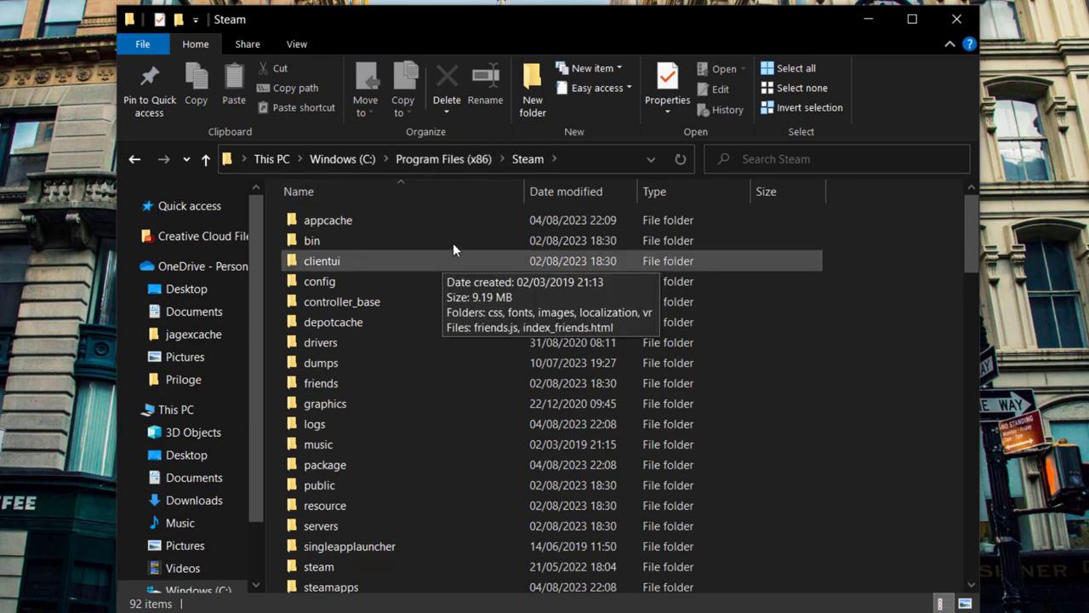
{"action": "scroll", "coordinate": [395, 409], "scroll_direction": "down", "scroll_amount": 3}
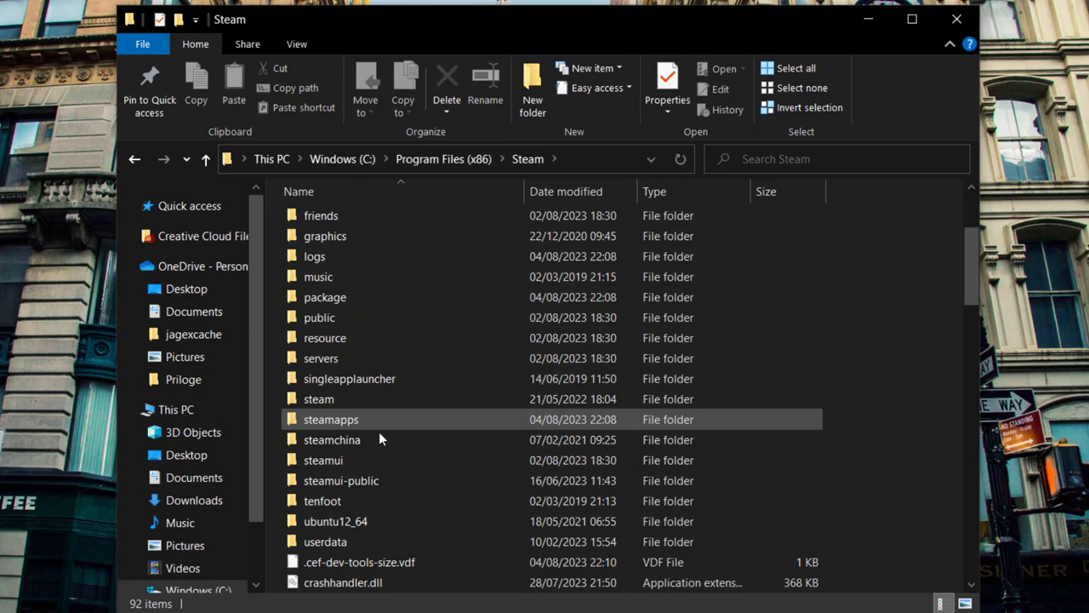
{"action": "left_click", "coordinate": [348, 418]}
{"action": "double_click", "coordinate": [348, 417]}
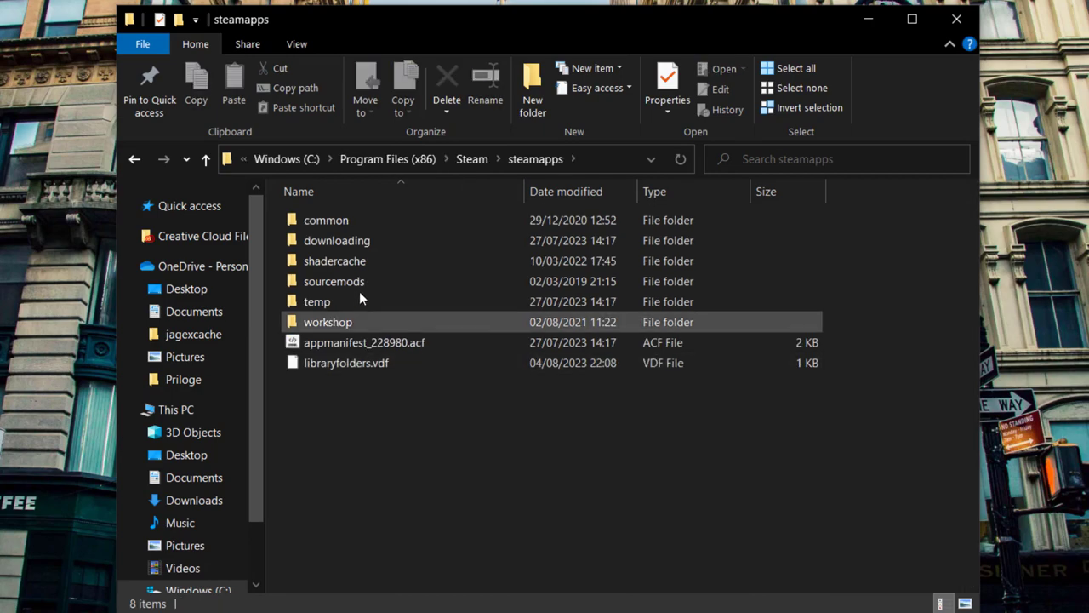
Step: Rename the downloading folder to 'old download'
{"action": "left_click", "coordinate": [343, 243]}
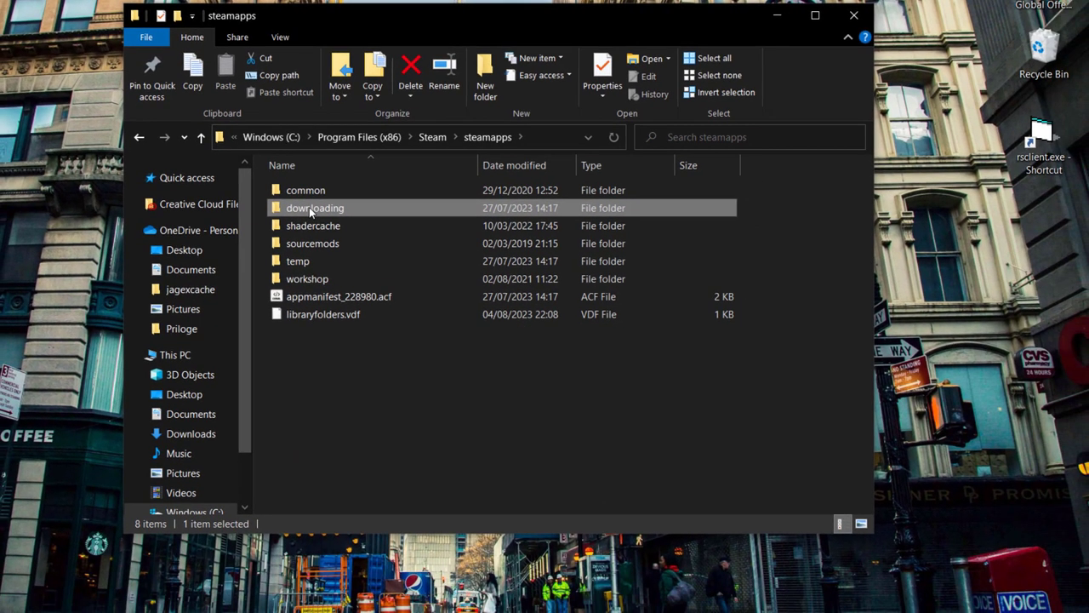
{"action": "right_click", "coordinate": [309, 207]}
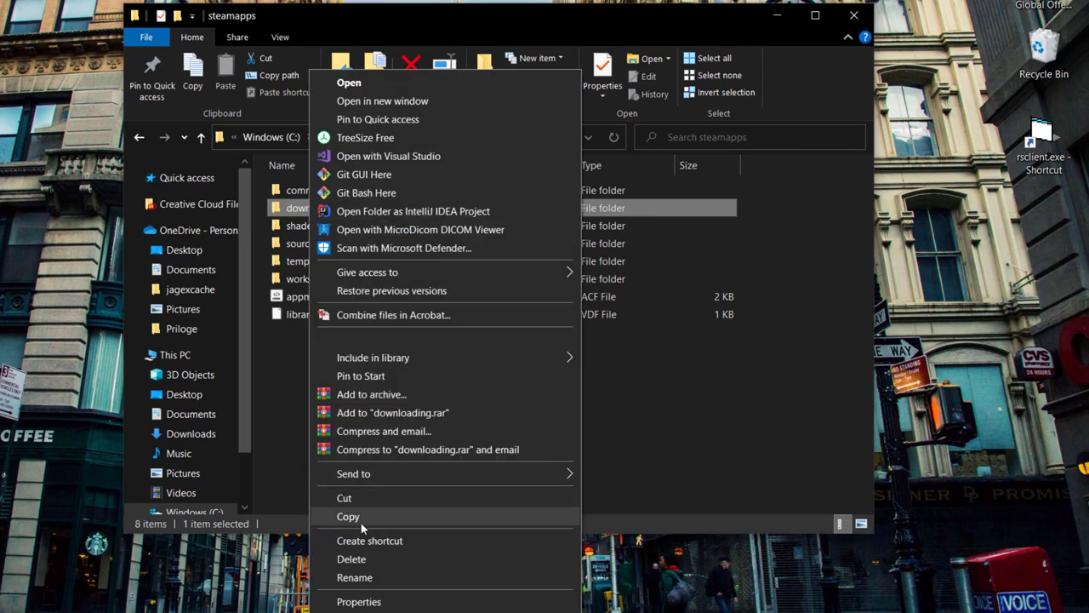
{"action": "left_click", "coordinate": [366, 577]}
{"action": "key", "text": "BackSpace"}
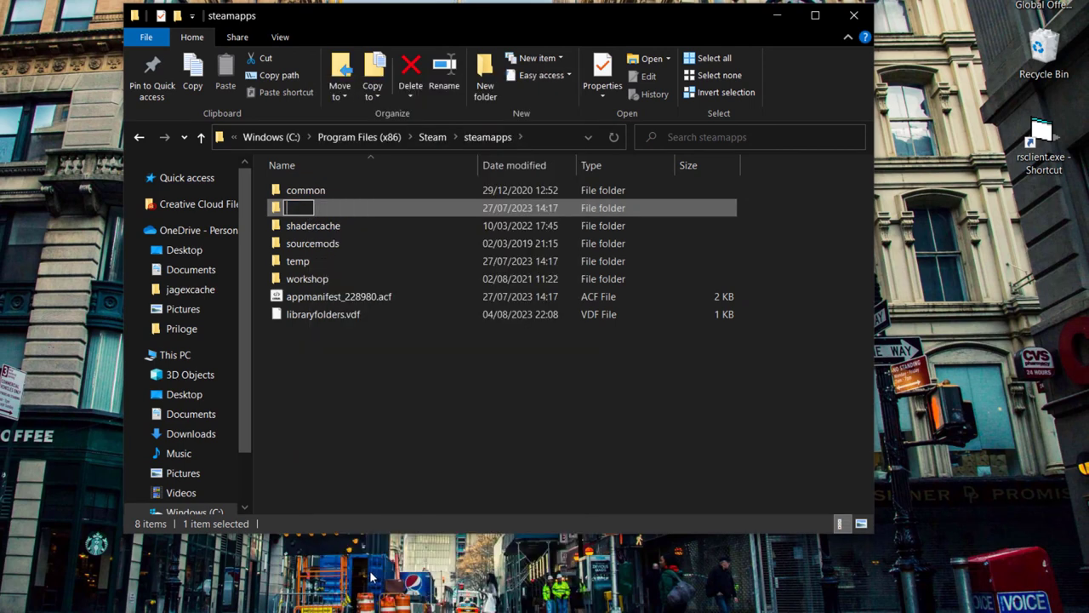
{"action": "type", "text": "old download"}
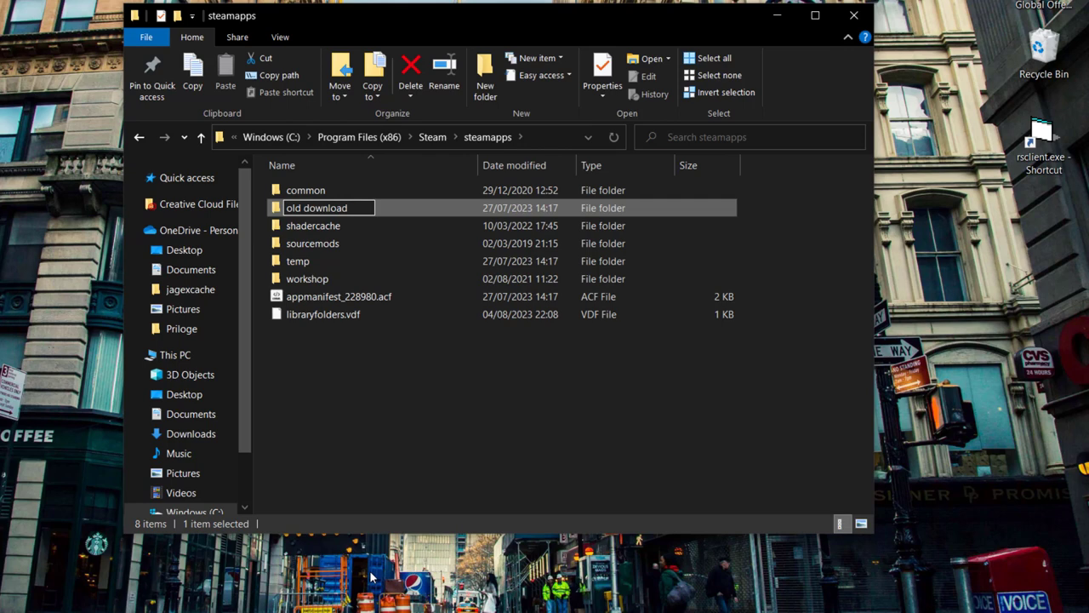
{"action": "key", "text": "Return"}
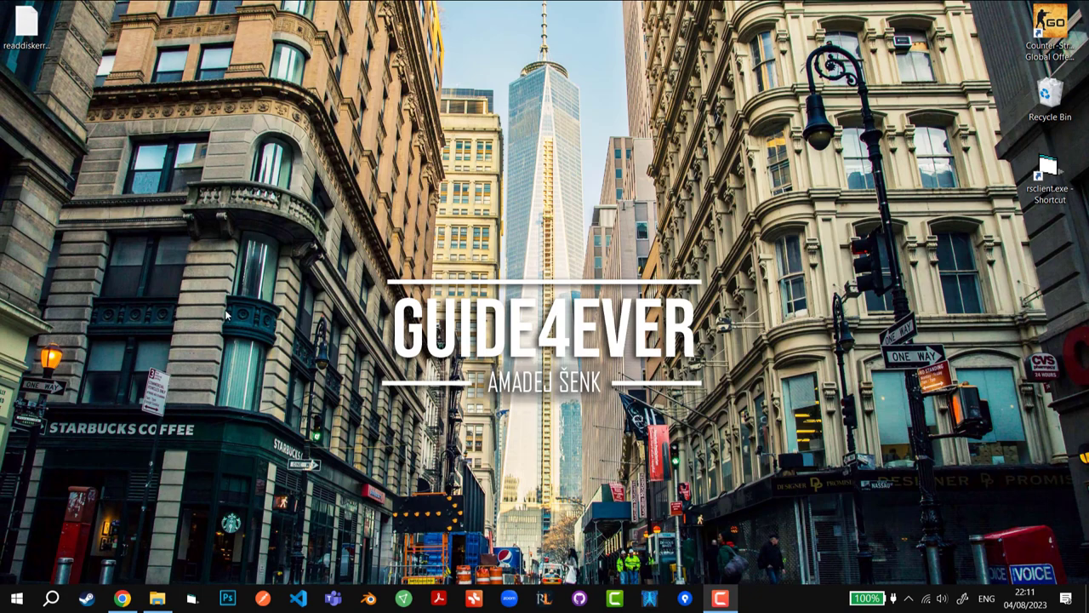
Step: Search for 'steam' in Windows Search and launch the Steam client
{"action": "left_click", "coordinate": [52, 598]}
{"action": "type", "text": "team"}
{"action": "key", "text": "BackSpace"}
{"action": "key", "text": "BackSpace"}
{"action": "key", "text": "BackSpace"}
{"action": "key", "text": "BackSpace"}
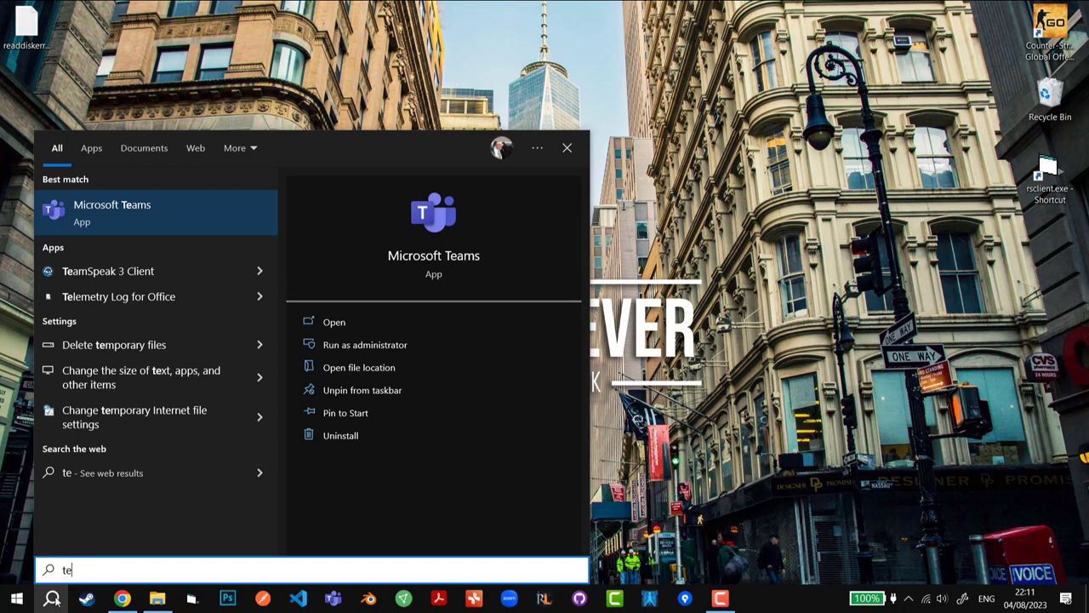
{"action": "type", "text": "steam"}
{"action": "key", "text": "Return"}
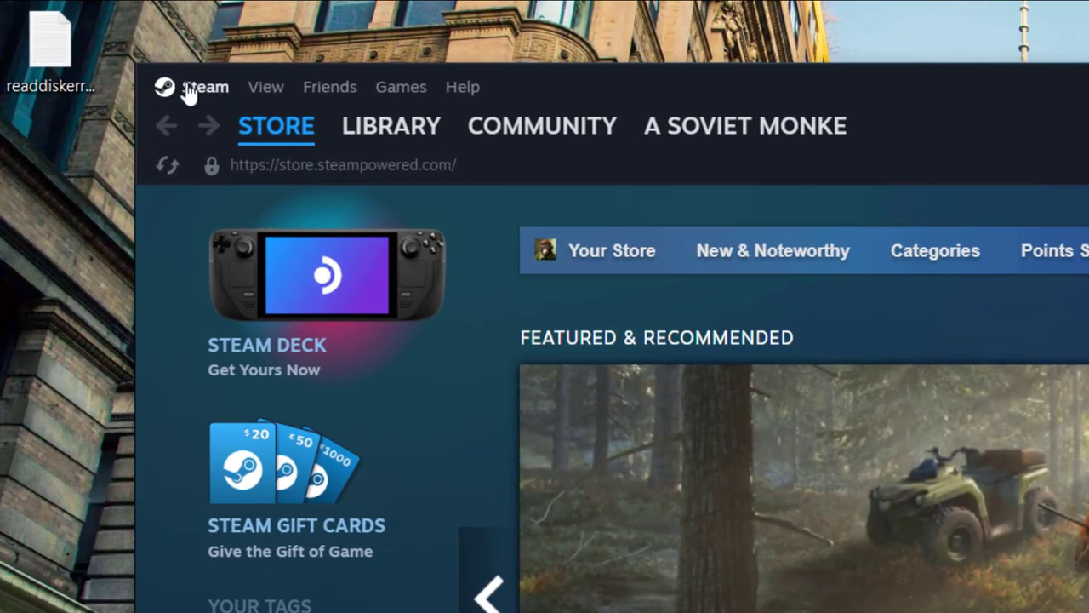
Step: In Steam Settings > Downloads, trigger Clear Cache, cancel the confirmation, and close Settings
{"action": "left_click", "coordinate": [191, 87]}
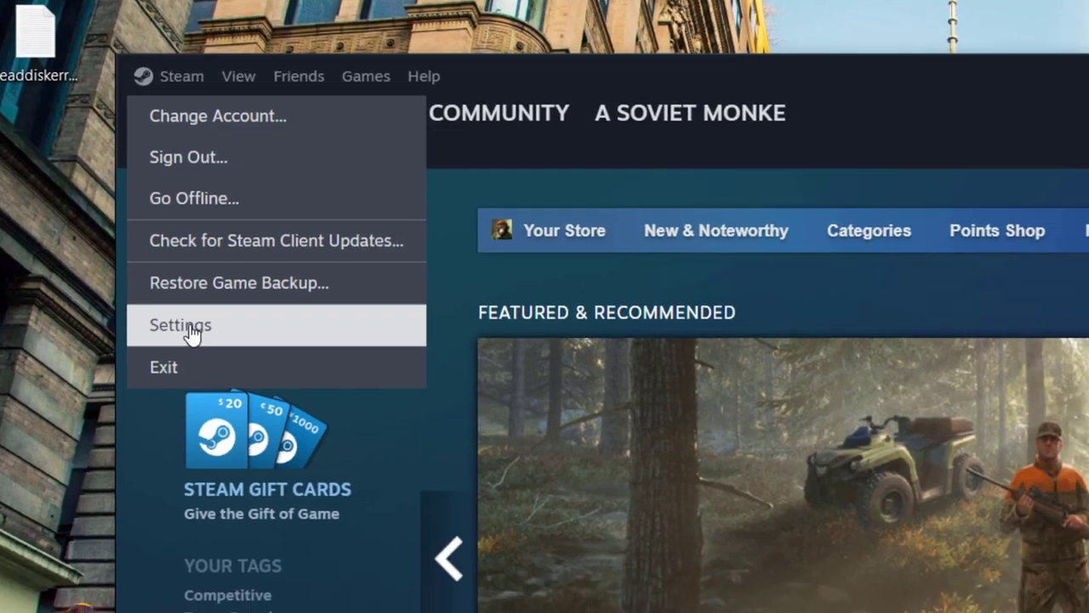
{"action": "left_click", "coordinate": [215, 358]}
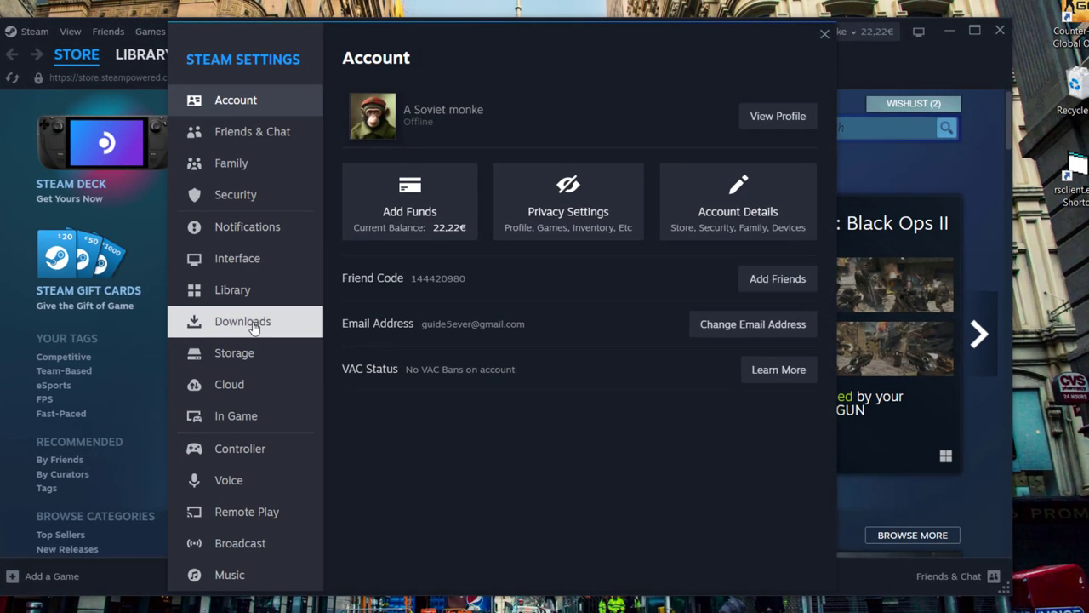
{"action": "left_click", "coordinate": [254, 328]}
{"action": "scroll", "coordinate": [525, 308], "scroll_direction": "down", "scroll_amount": 3}
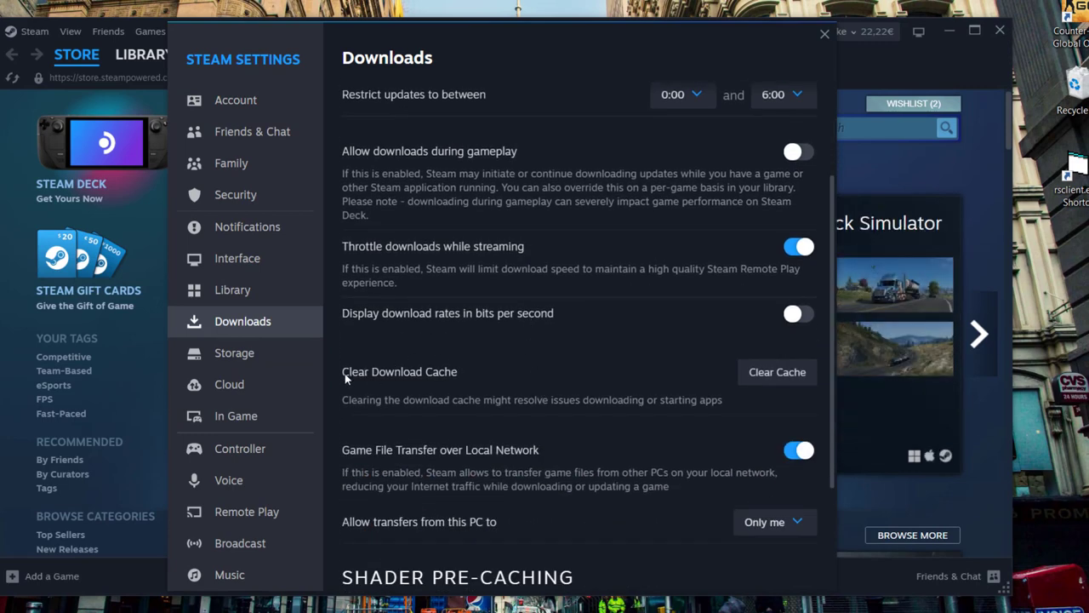
{"action": "left_click", "coordinate": [759, 378]}
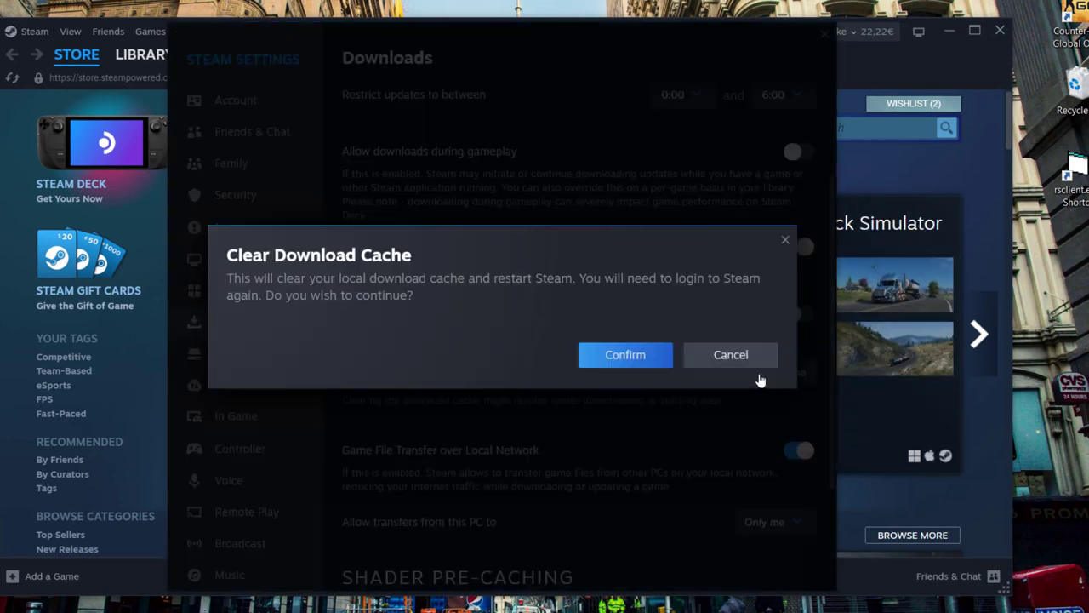
{"action": "left_click", "coordinate": [785, 242]}
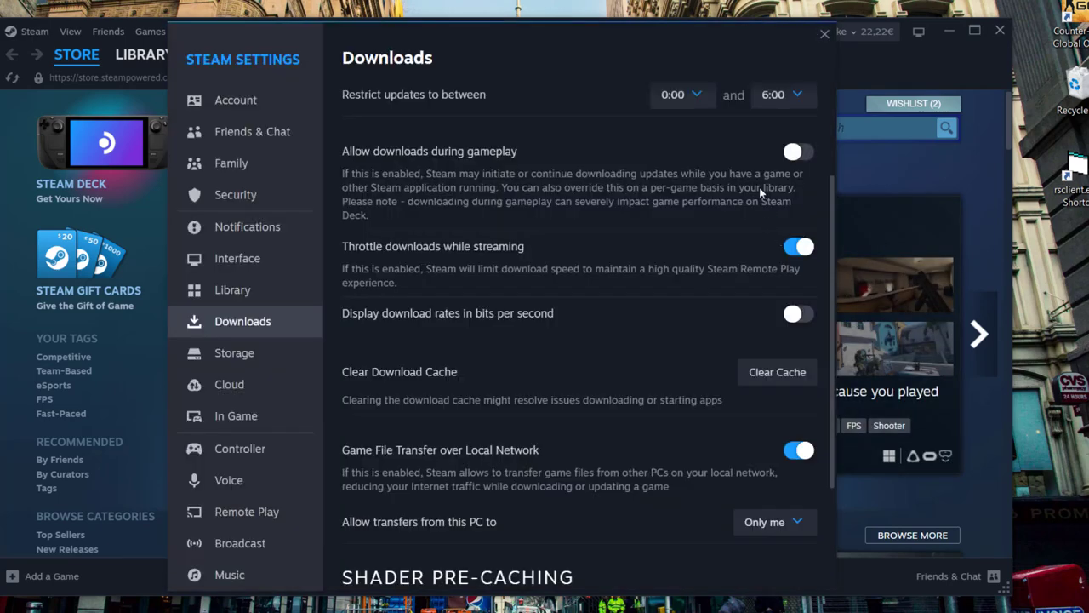
{"action": "left_click", "coordinate": [824, 34]}
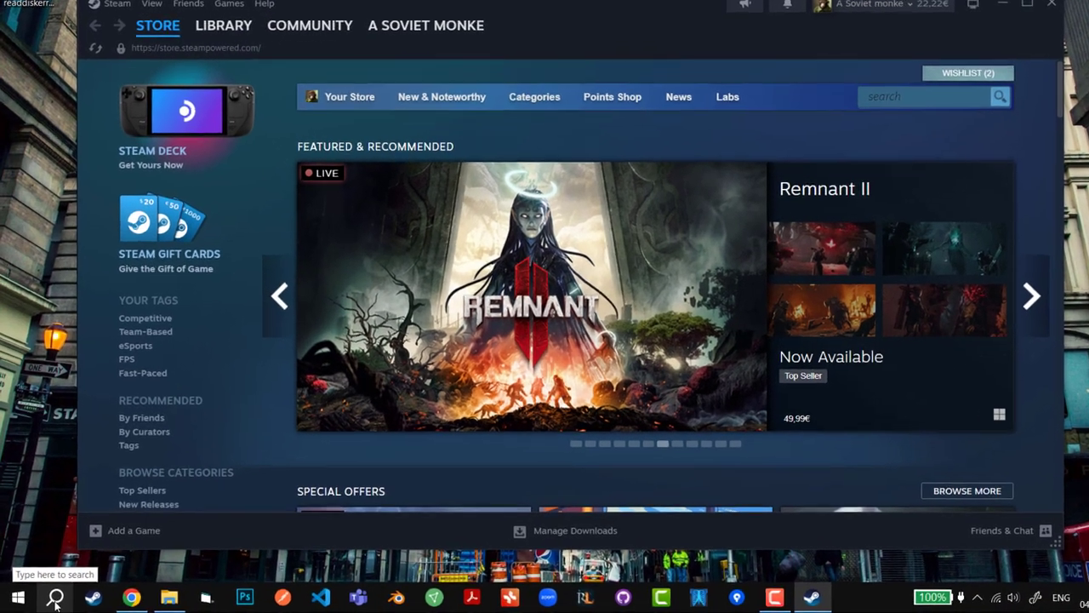
Step: Search 'power option' and open Edit power plan for the High performance plan
{"action": "left_click", "coordinate": [55, 601]}
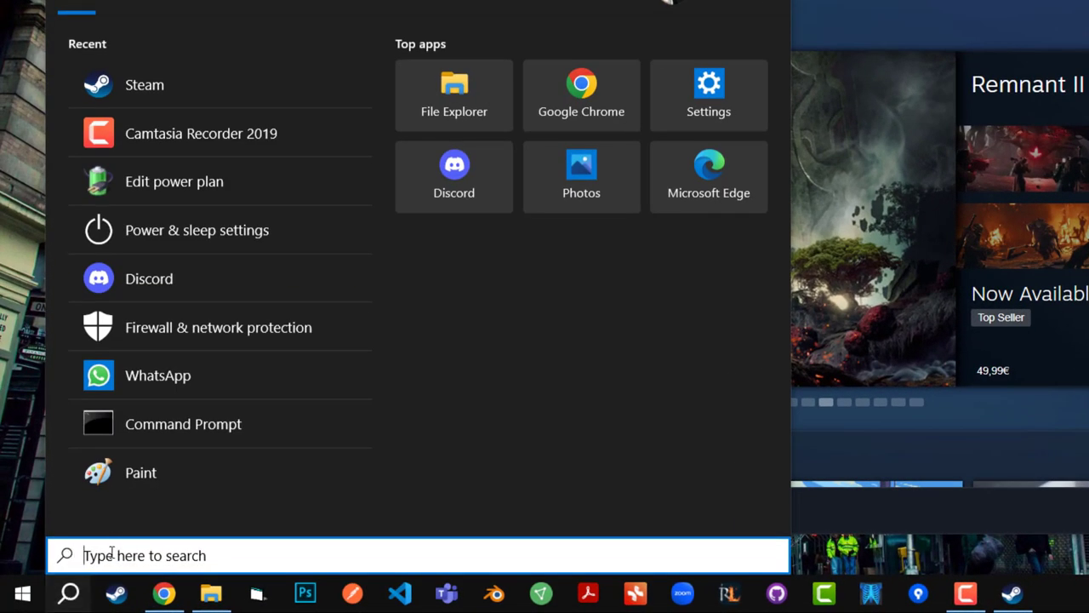
{"action": "type", "text": "power"}
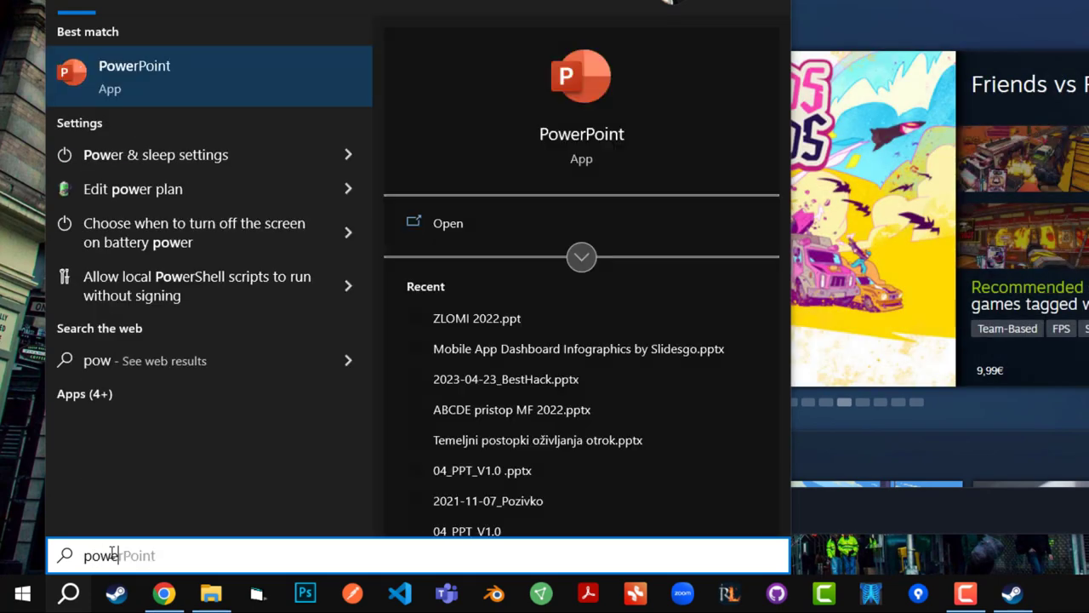
{"action": "type", "text": " option"}
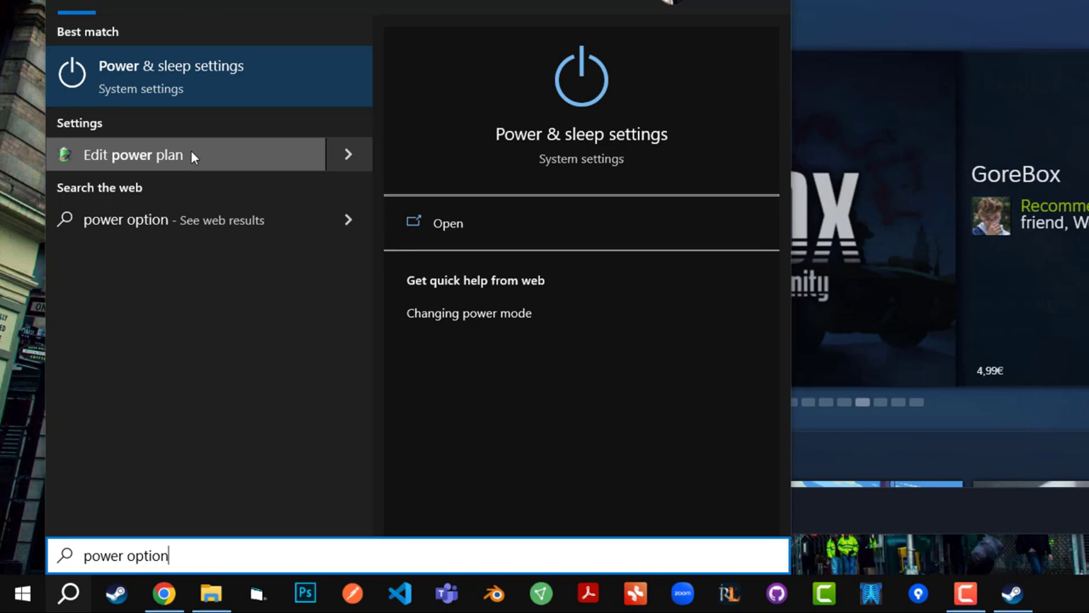
{"action": "left_click", "coordinate": [191, 150]}
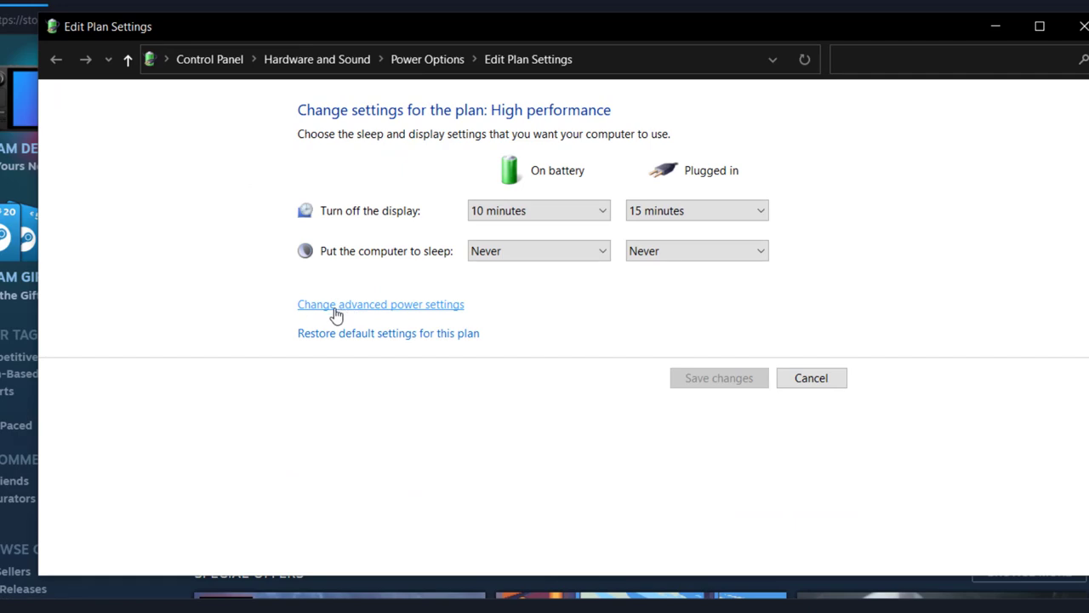
Step: Open the advanced power settings and expand the Hard disk group
{"action": "left_click", "coordinate": [366, 308]}
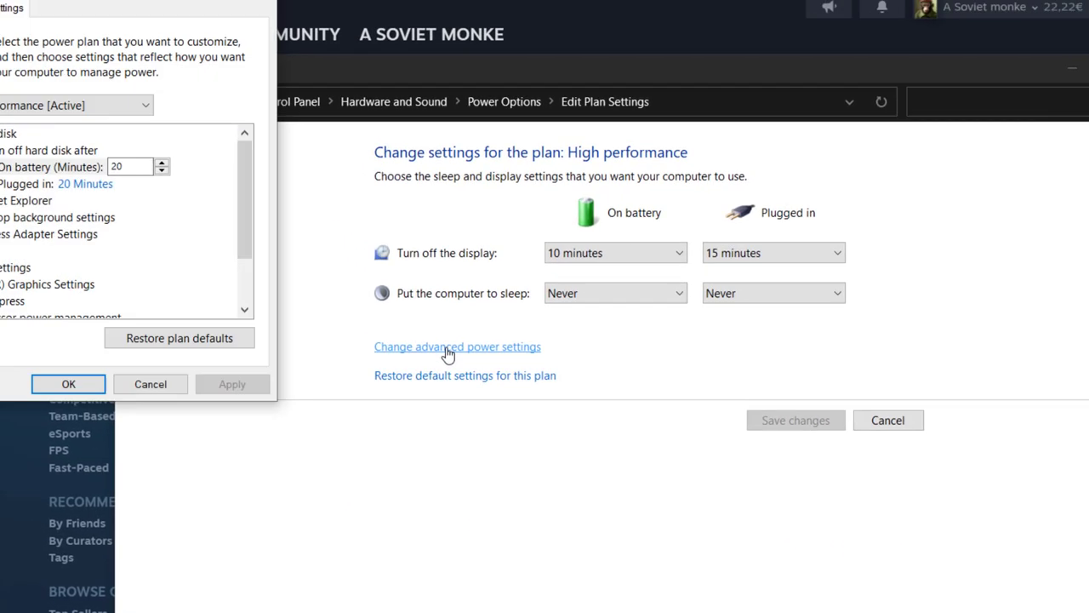
{"action": "double_click", "coordinate": [68, 189]}
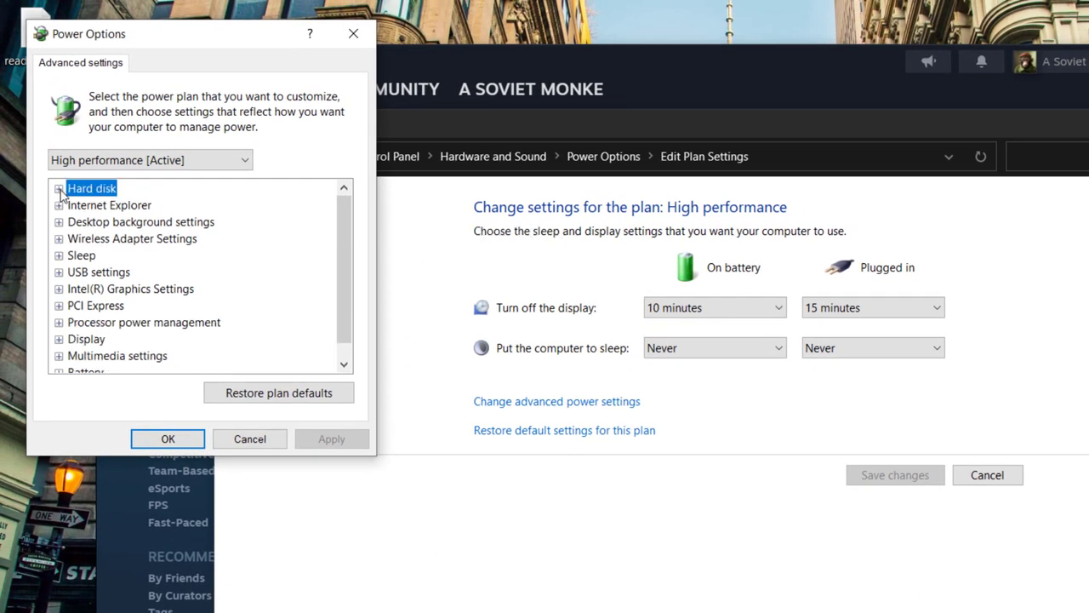
{"action": "left_click", "coordinate": [59, 189]}
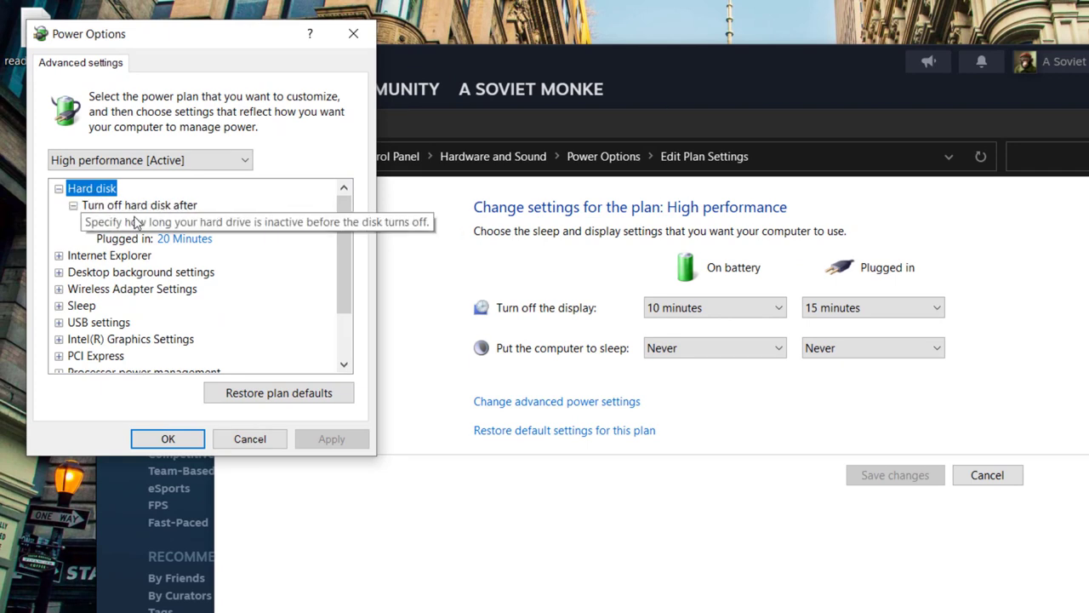
{"action": "left_click", "coordinate": [59, 189]}
{"action": "left_click", "coordinate": [59, 189]}
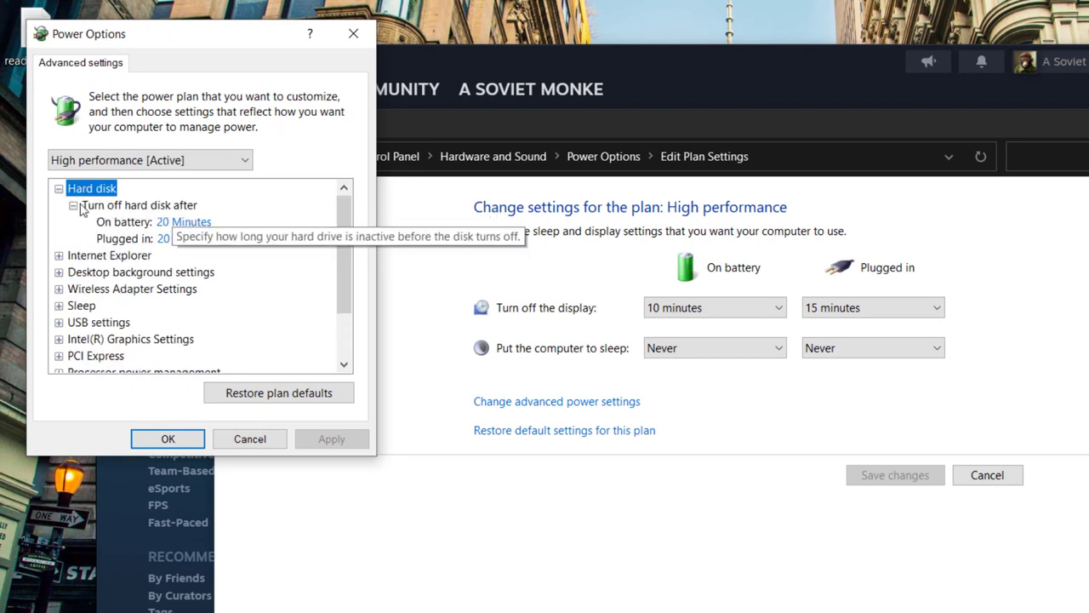
Step: Set Turn off hard disk after to 0 (Never) on battery and plugged in, and apply
{"action": "left_click", "coordinate": [192, 225]}
{"action": "double_click", "coordinate": [216, 222]}
{"action": "type", "text": "0"}
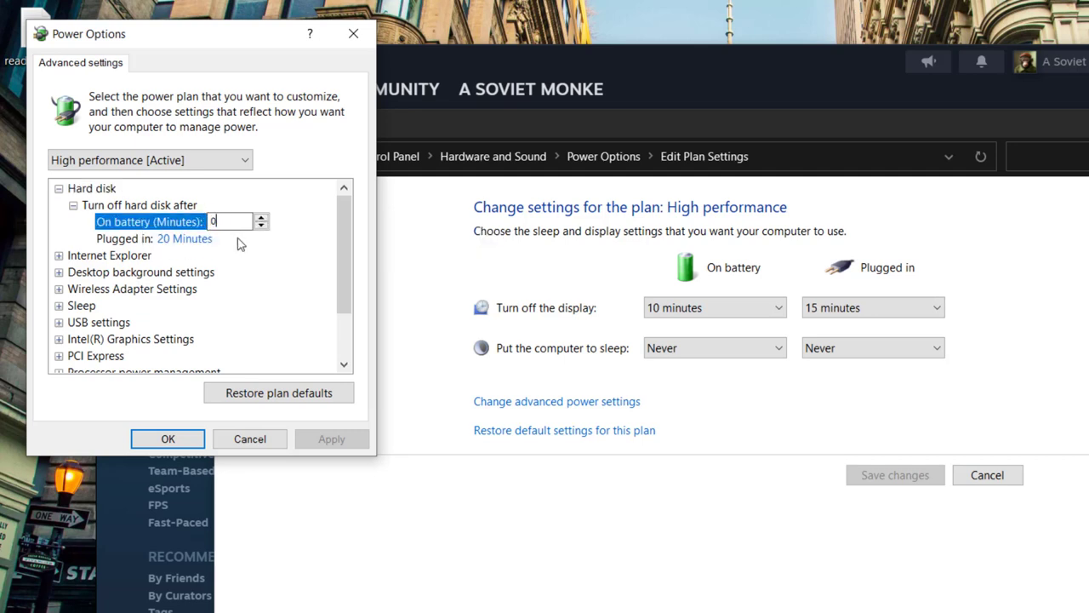
{"action": "left_click", "coordinate": [201, 242]}
{"action": "double_click", "coordinate": [221, 238]}
{"action": "type", "text": "0"}
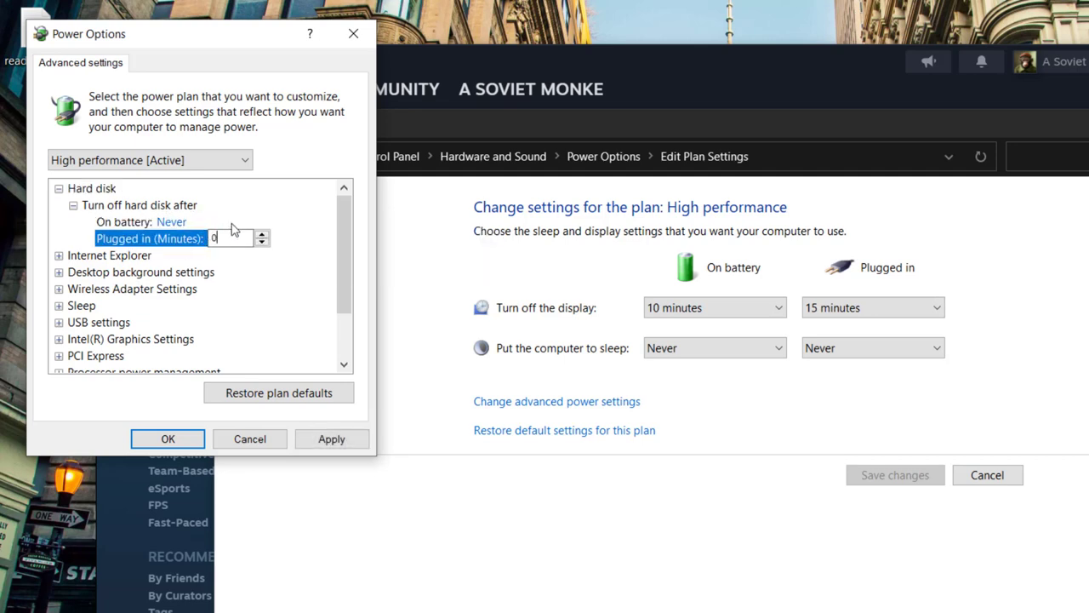
{"action": "left_click", "coordinate": [187, 223]}
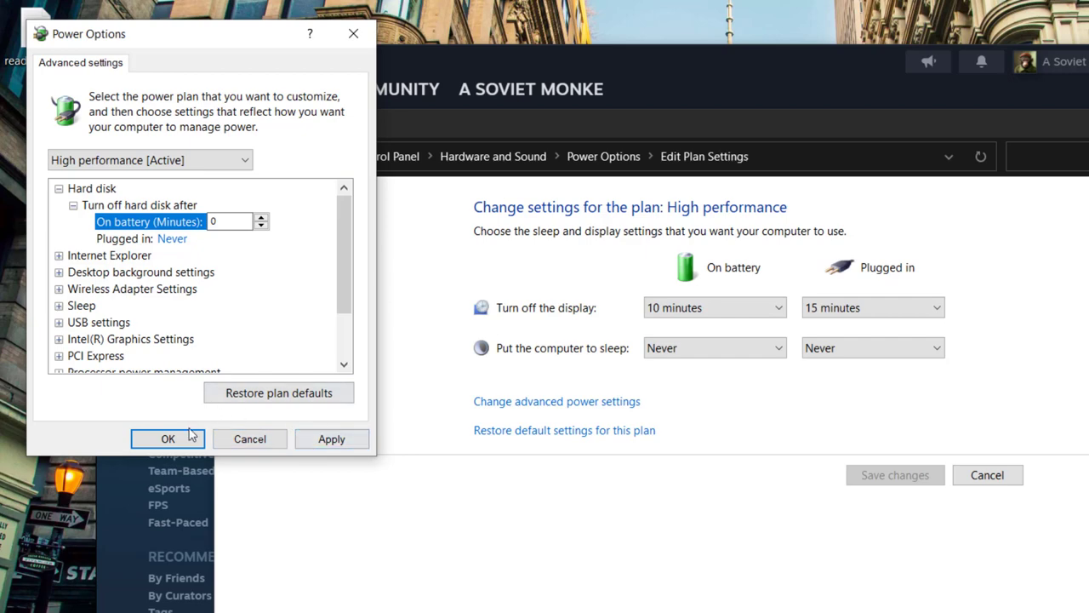
{"action": "left_click", "coordinate": [353, 34]}
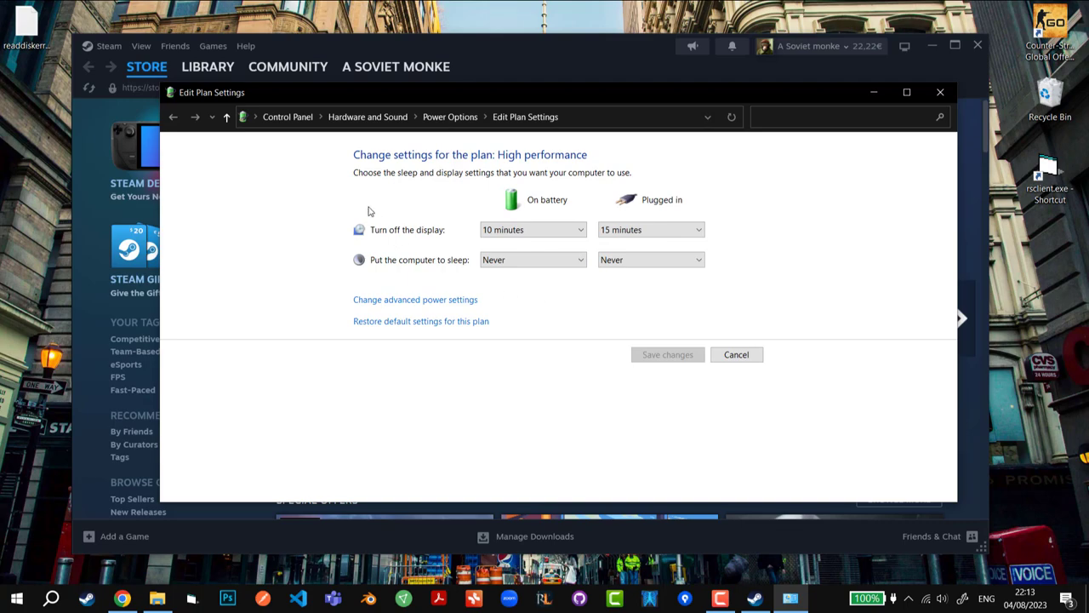
Step: In Steam Settings > Storage, select HDD (D:) and repair the D:\SteamLibrary folder
{"action": "left_click", "coordinate": [326, 38]}
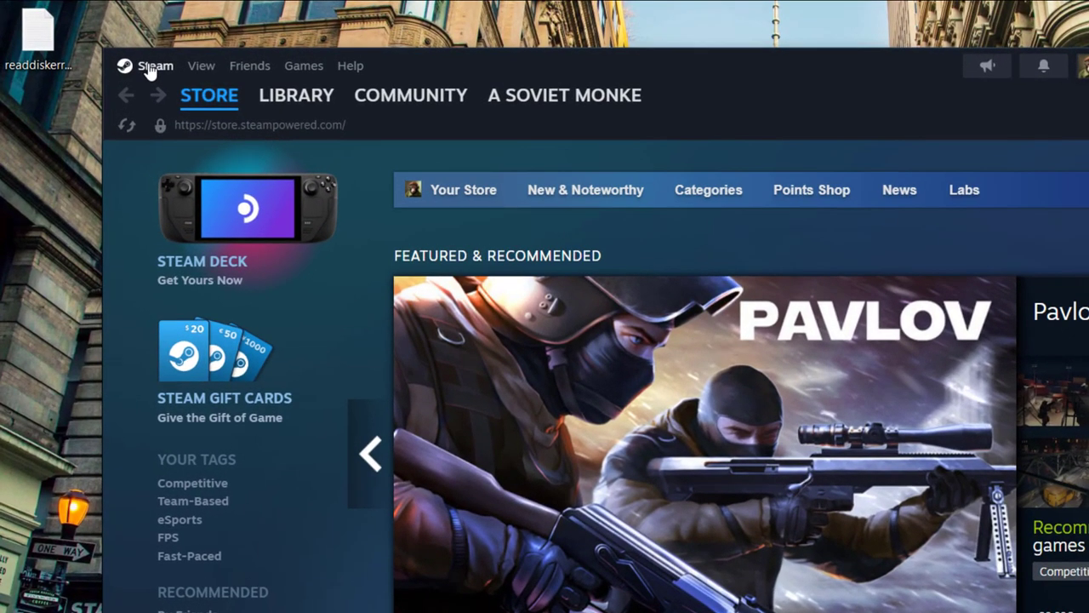
{"action": "left_click", "coordinate": [148, 69]}
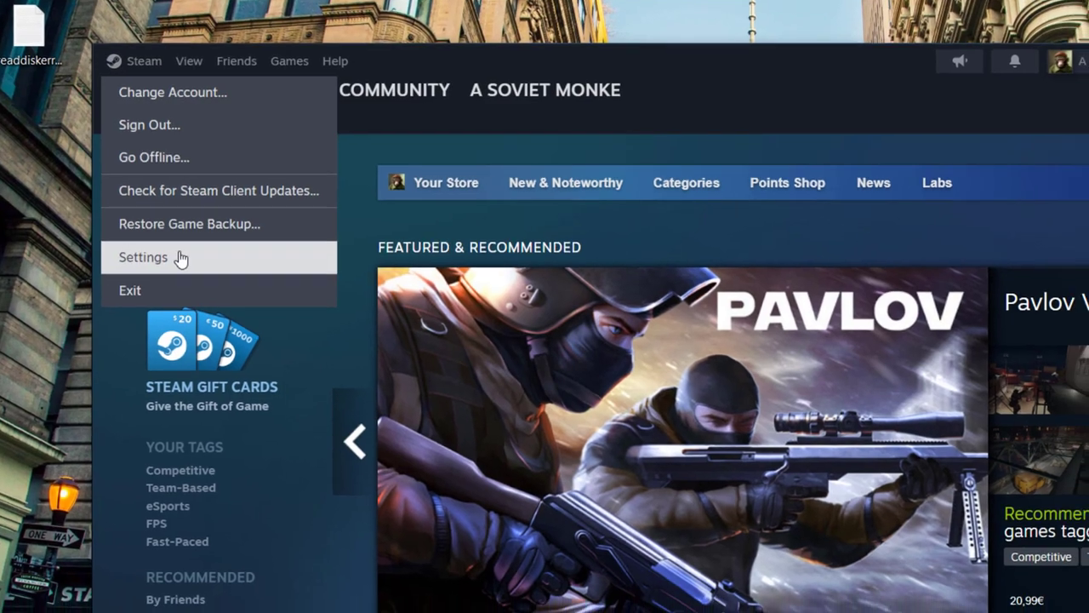
{"action": "left_click", "coordinate": [192, 266]}
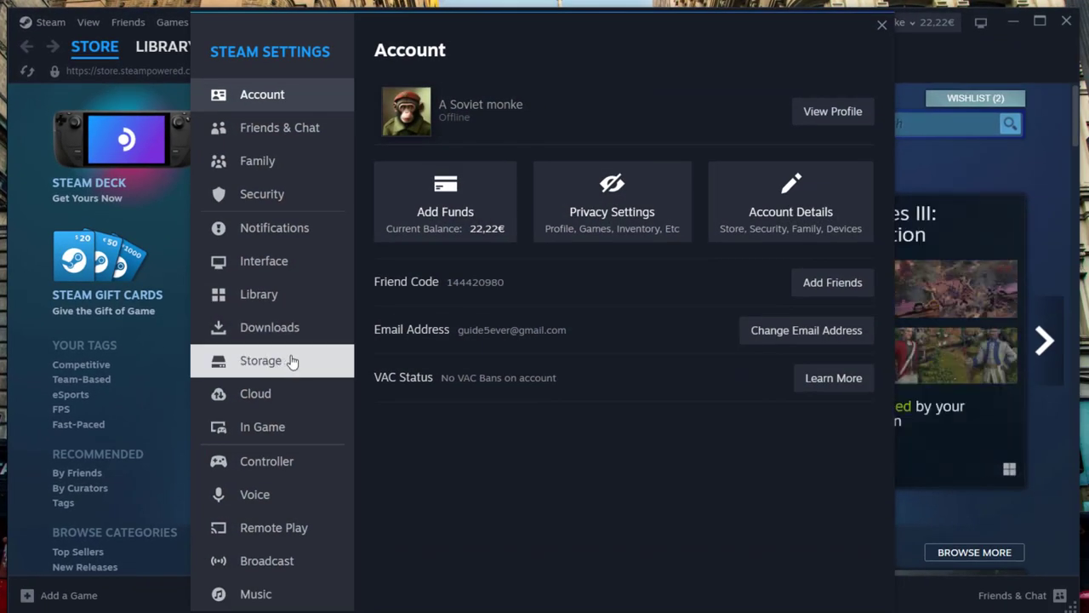
{"action": "left_click", "coordinate": [289, 362]}
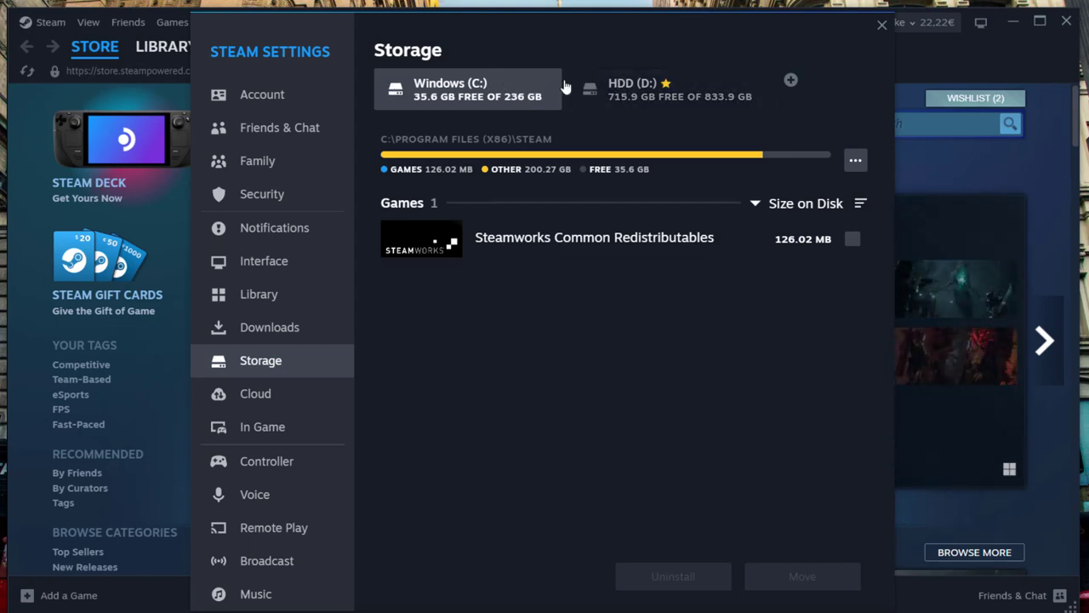
{"action": "left_click", "coordinate": [628, 92]}
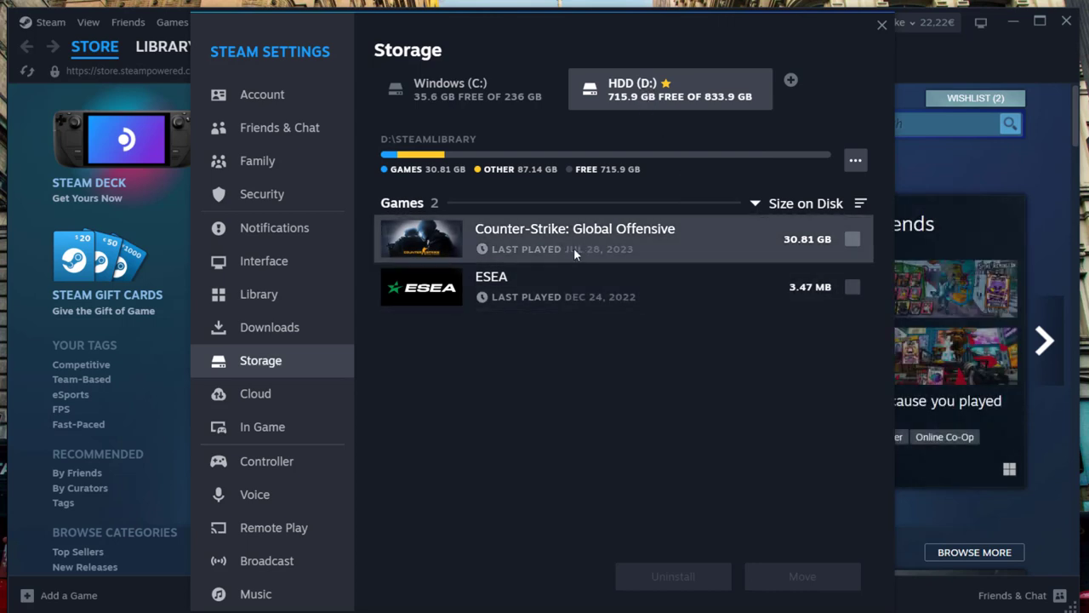
{"action": "left_click", "coordinate": [855, 161]}
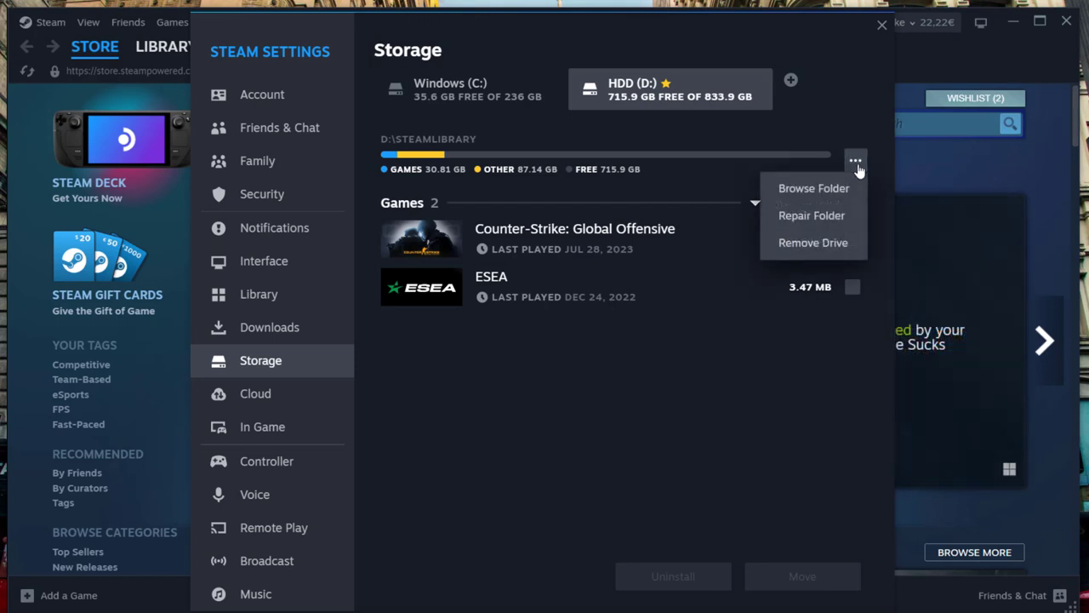
{"action": "left_click", "coordinate": [823, 225]}
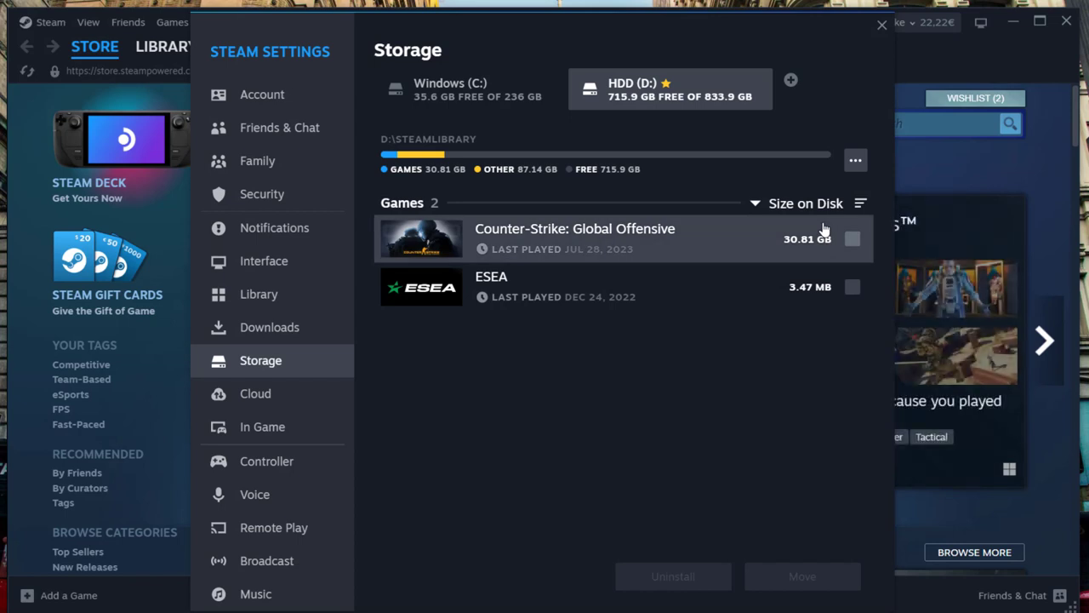